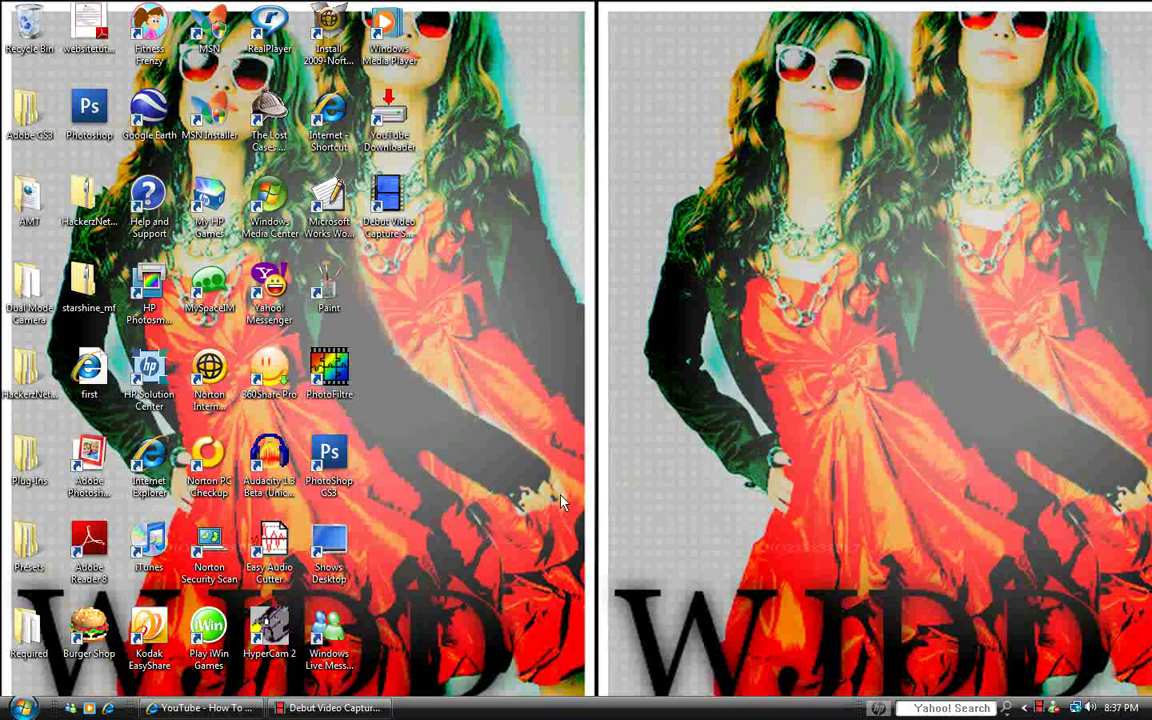
Step: Launch PhotoFiltre and paste the copied 341x512 portrait as the new image Untitled 1
click(345, 385)
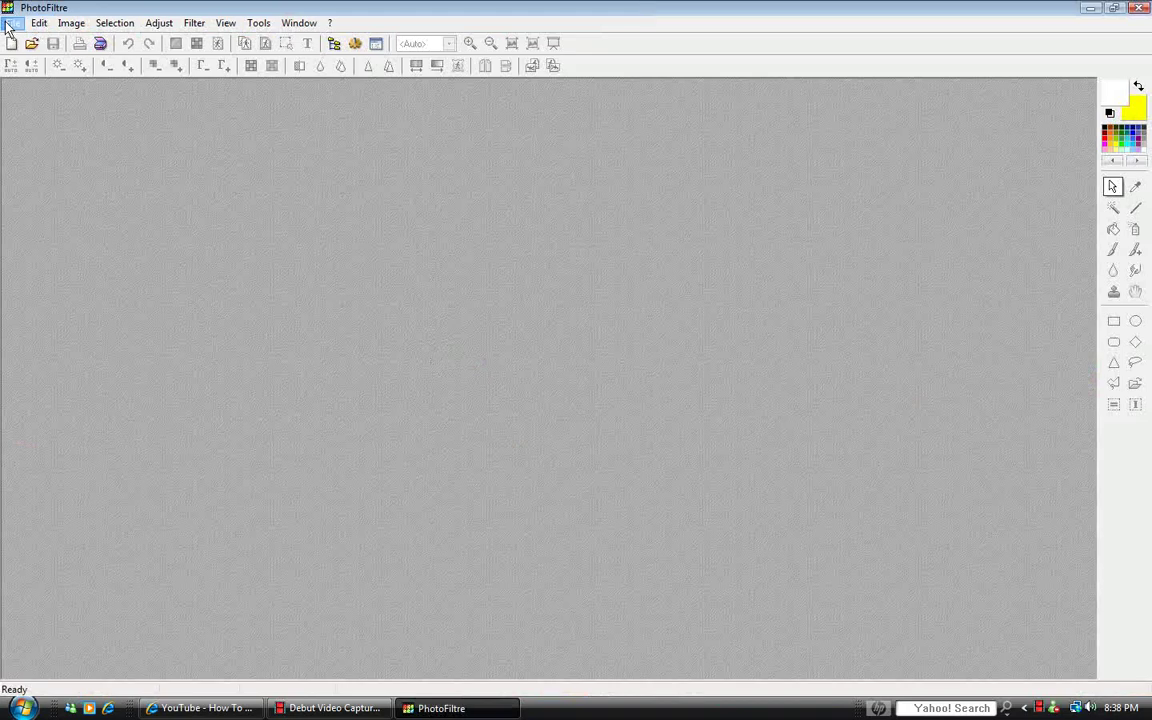
click(36, 23)
click(82, 160)
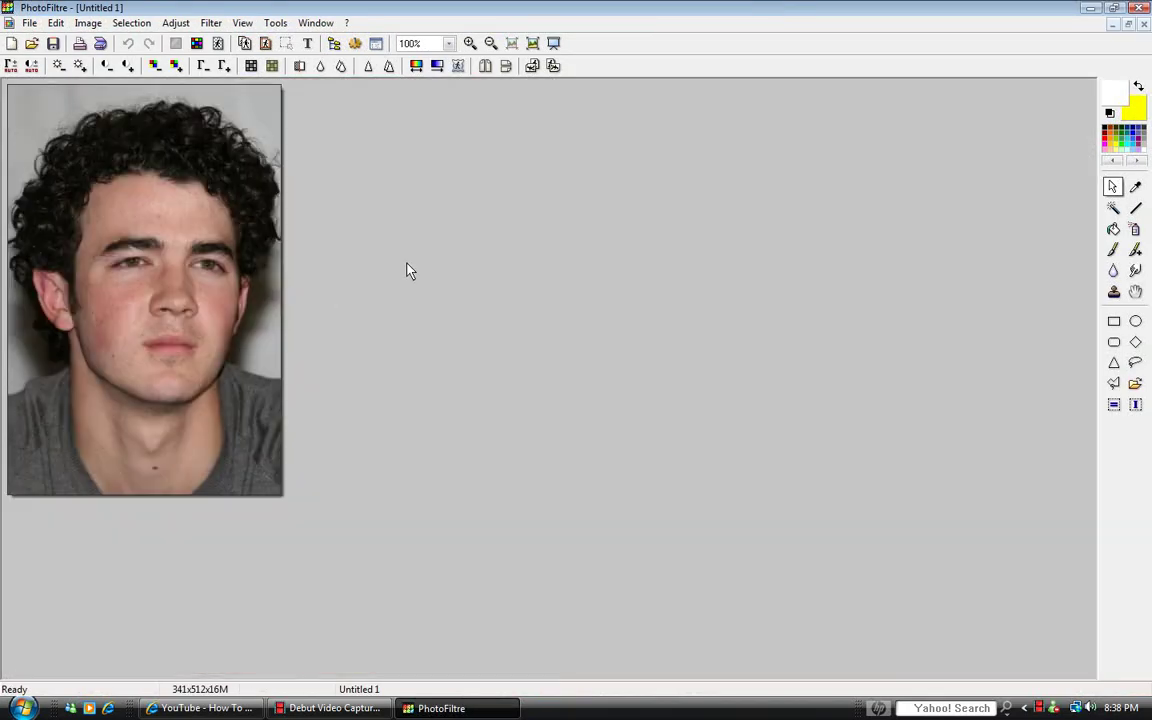
click(56, 23)
Step: Store the unblurred portrait as the pattern, then apply a 2-pixel Gaussian blur to the photo
click(168, 287)
click(216, 24)
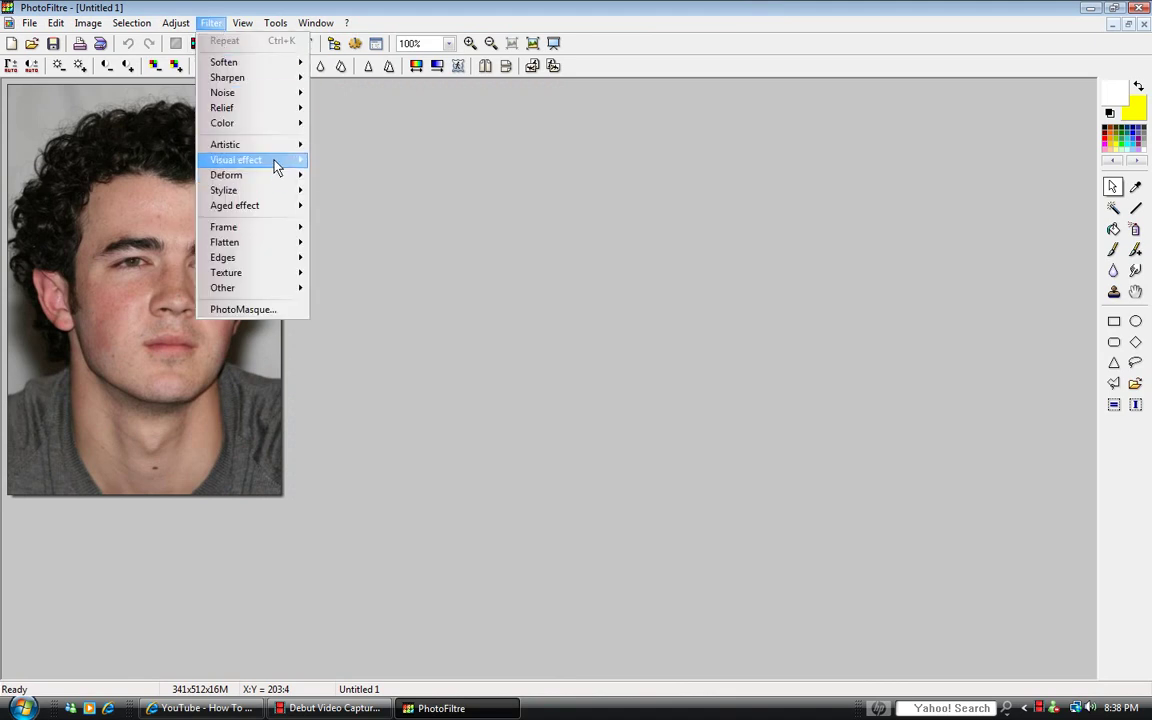
mouse_move(265, 160)
click(385, 193)
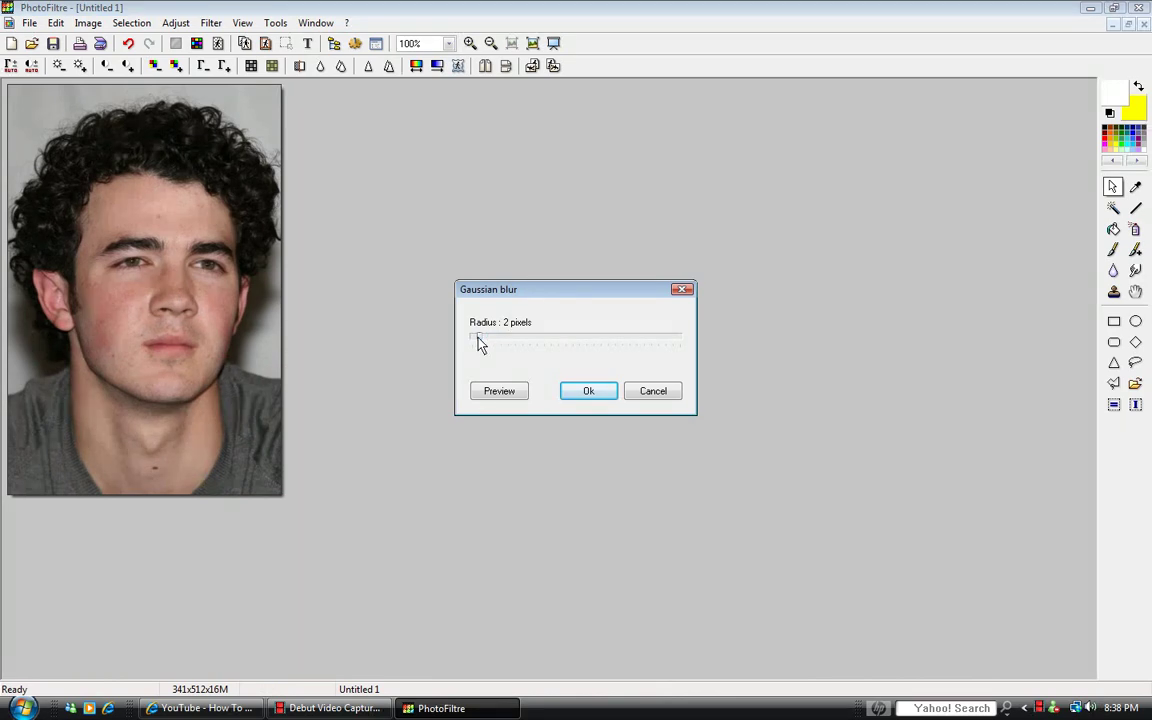
click(584, 400)
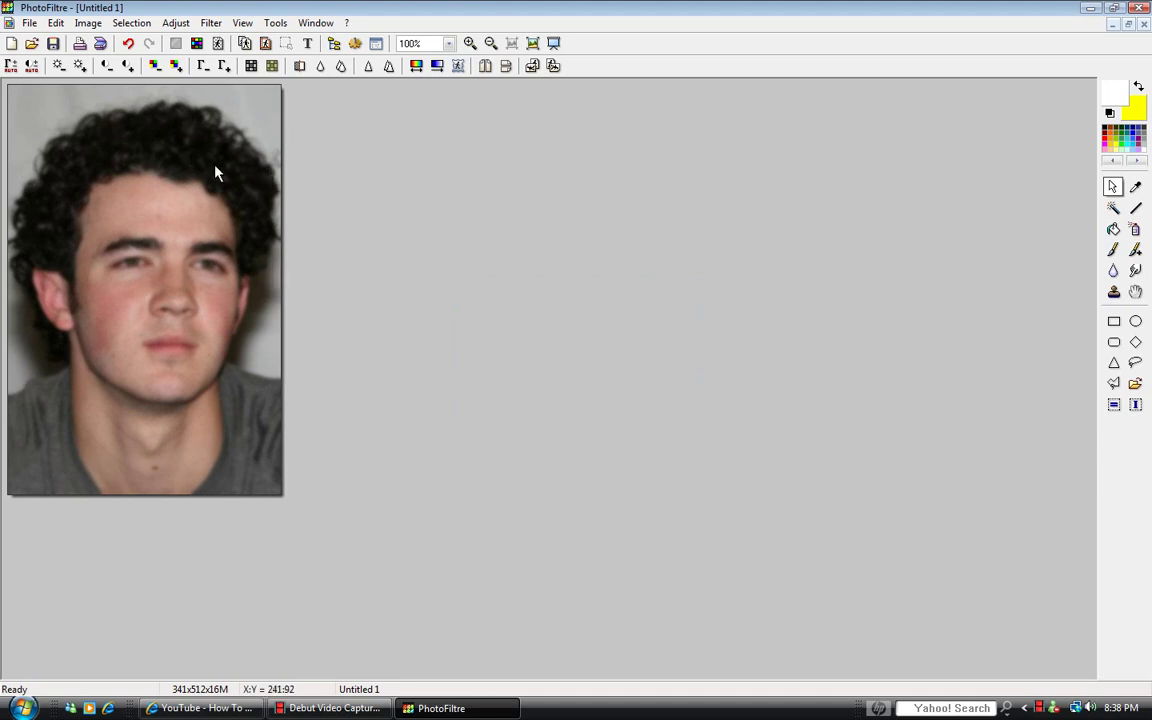
Step: Zoom to 200% and set the Clone stamp to paint from the pattern at radius 5
scroll(231, 234, up, 1)
drag(1091, 300, 1092, 338)
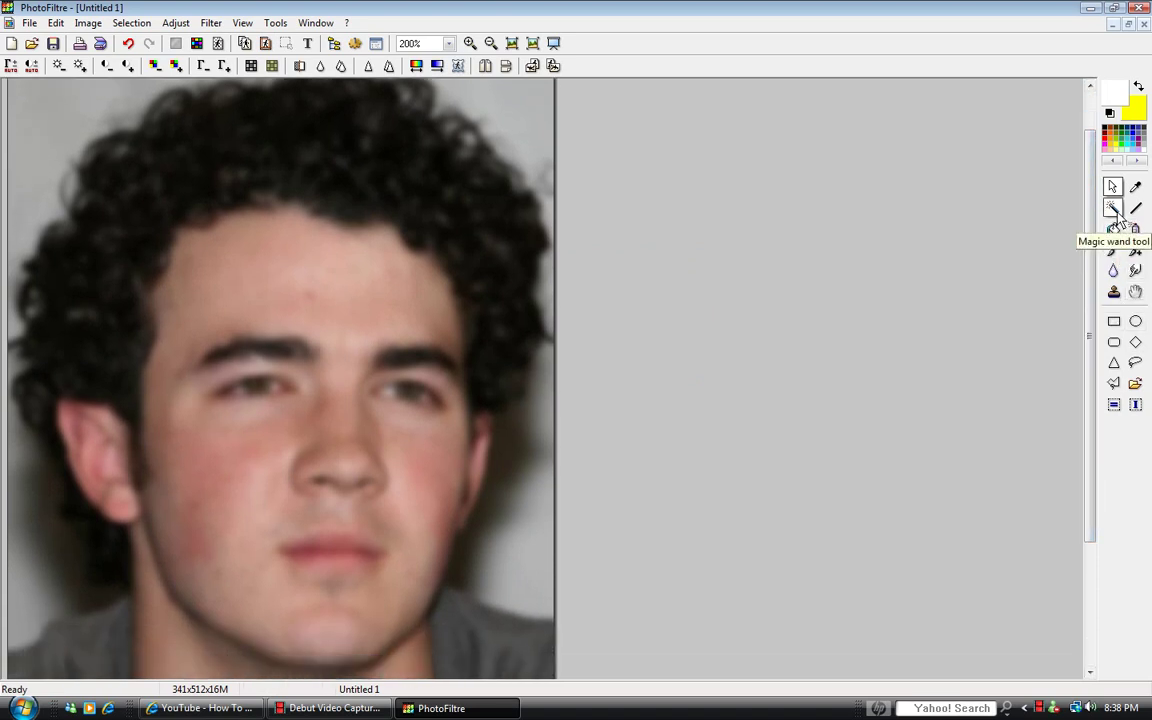
click(1115, 293)
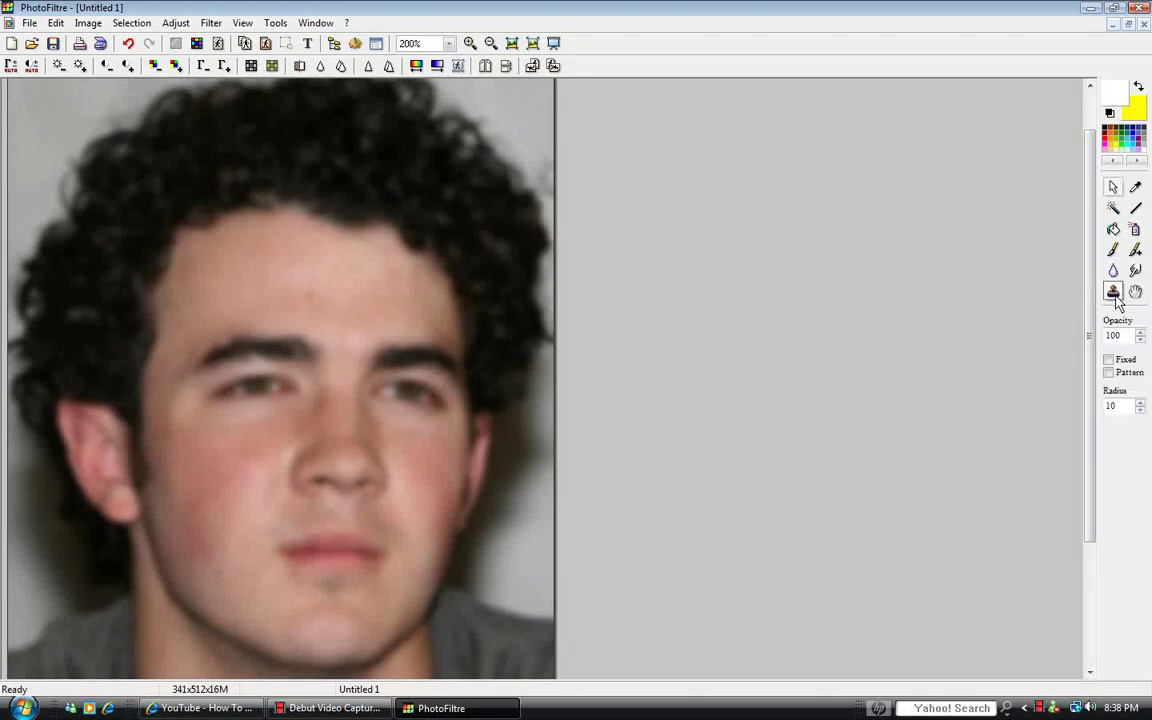
click(1110, 374)
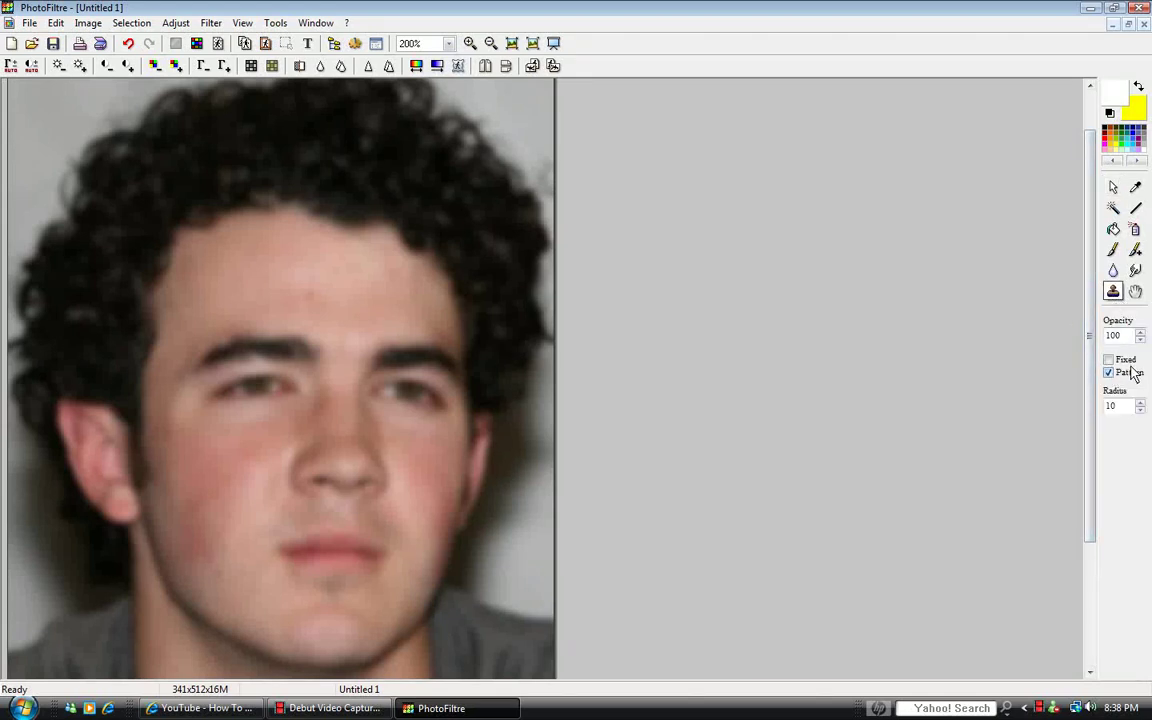
click(1127, 409)
key(BackSpace)
key(BackSpace)
text(5)
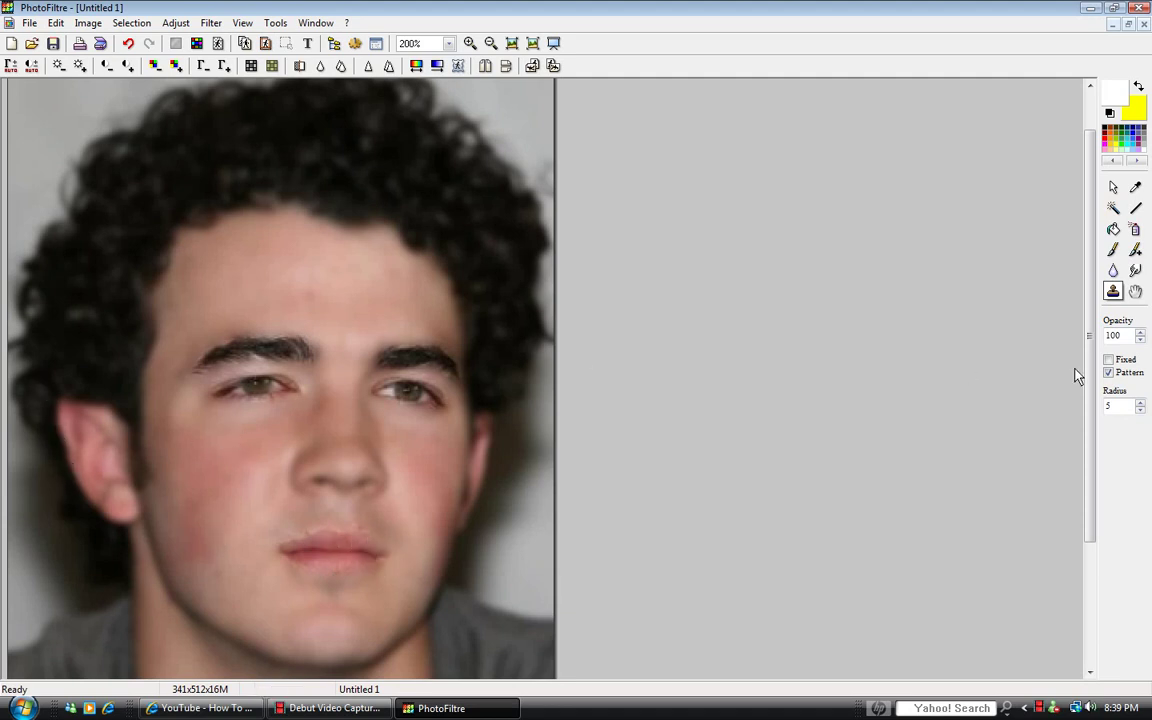
Step: Raise the clone stamp radius to 10 and paint sharp original detail back onto the earlobe and nose
double_click(1115, 406)
text(10)
drag(126, 524, 75, 472)
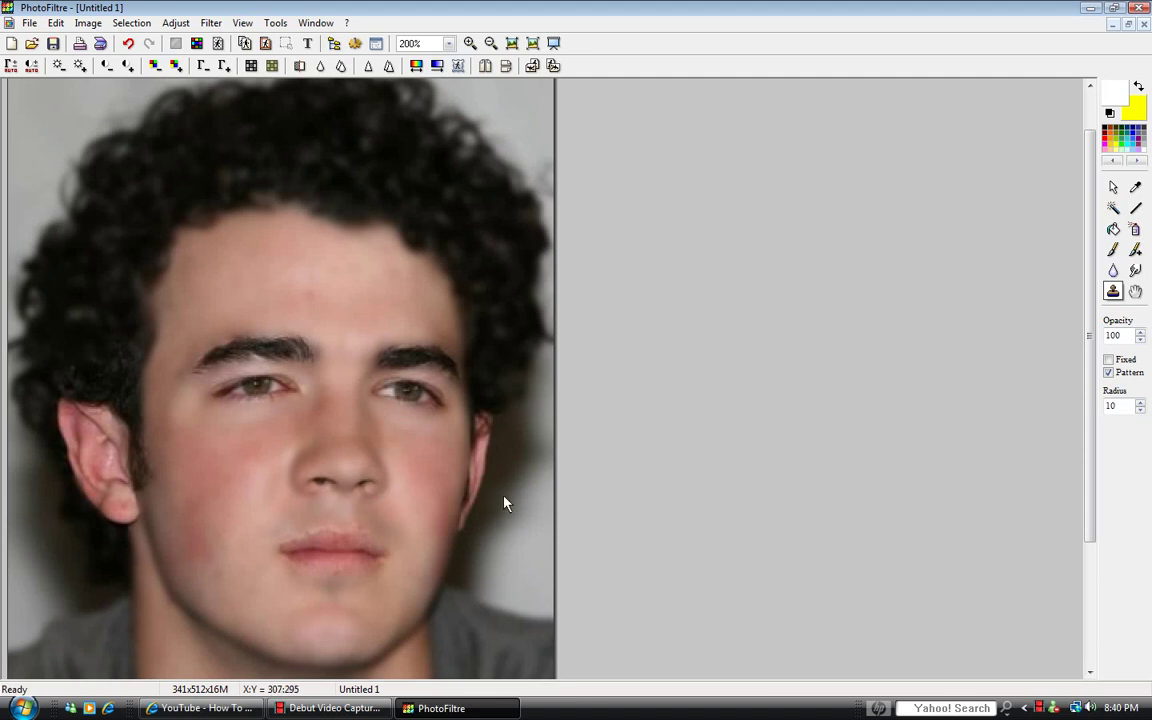
drag(1090, 362, 1106, 552)
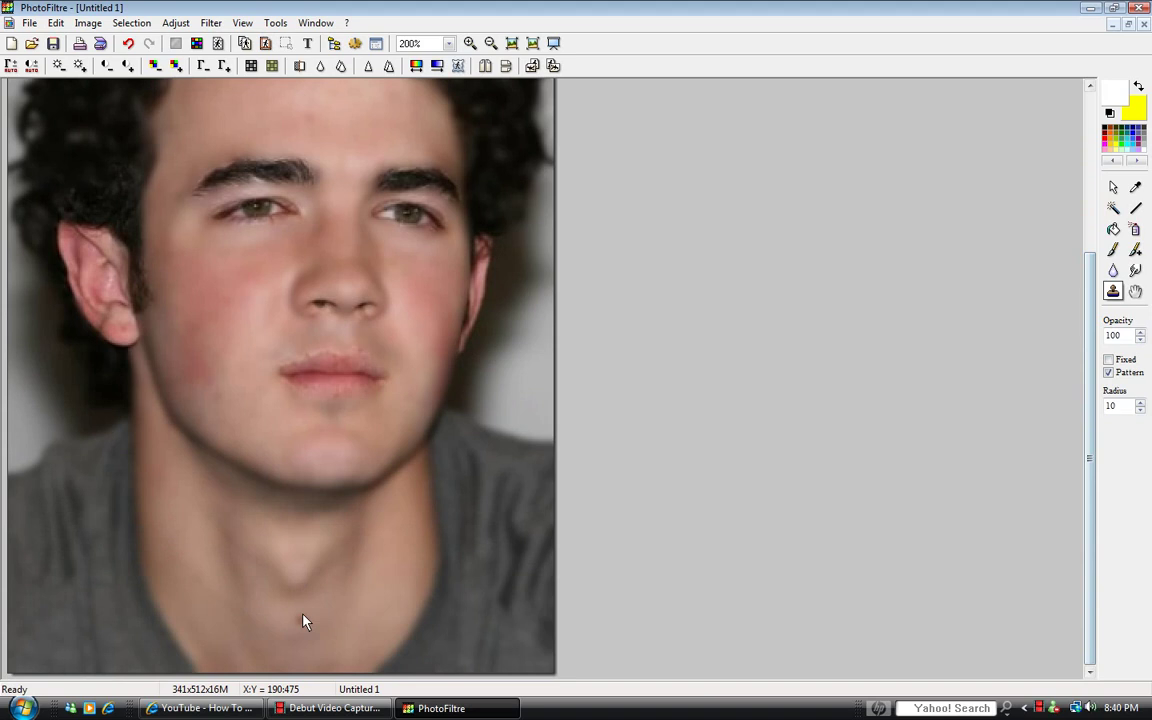
Step: Stamp original detail onto the neck and enlarge the clone stamp radius to 100
click(301, 621)
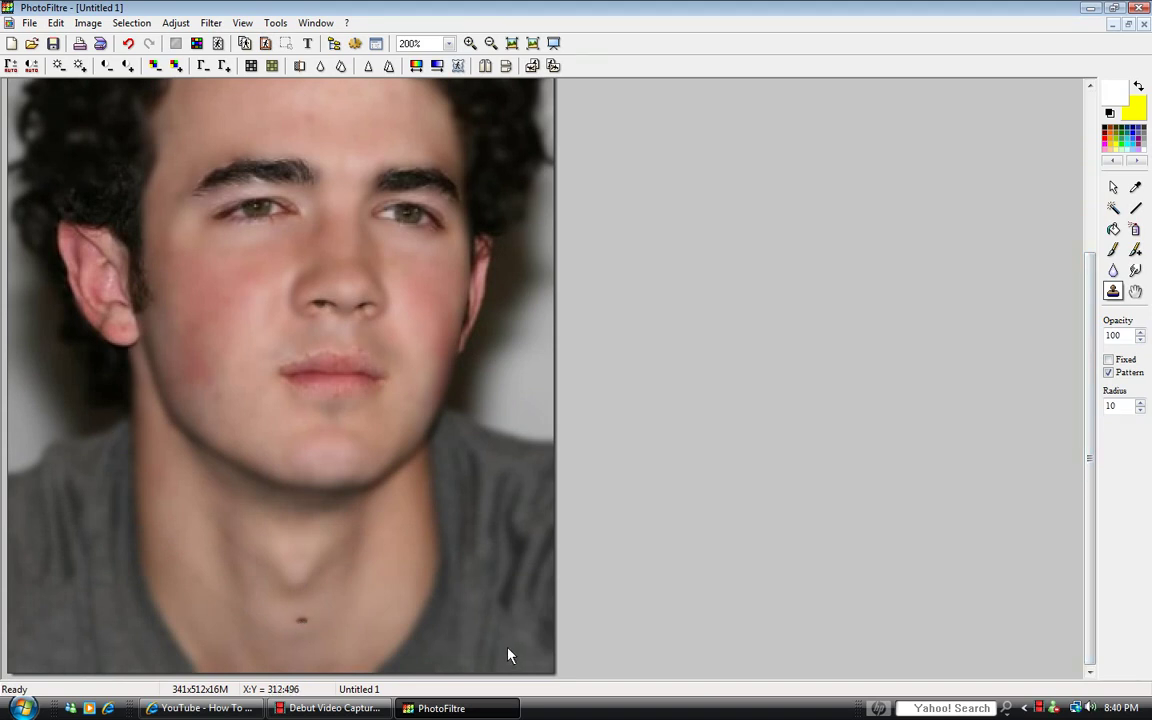
double_click(1112, 405)
text(100)
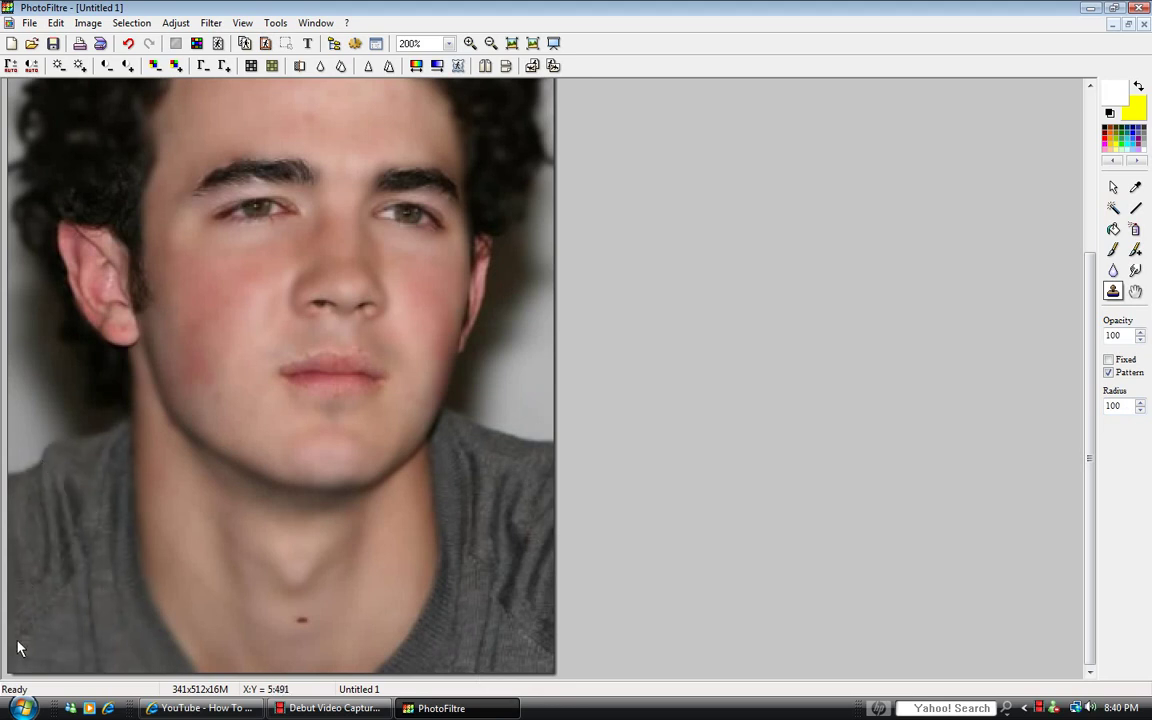
drag(1090, 375, 1093, 226)
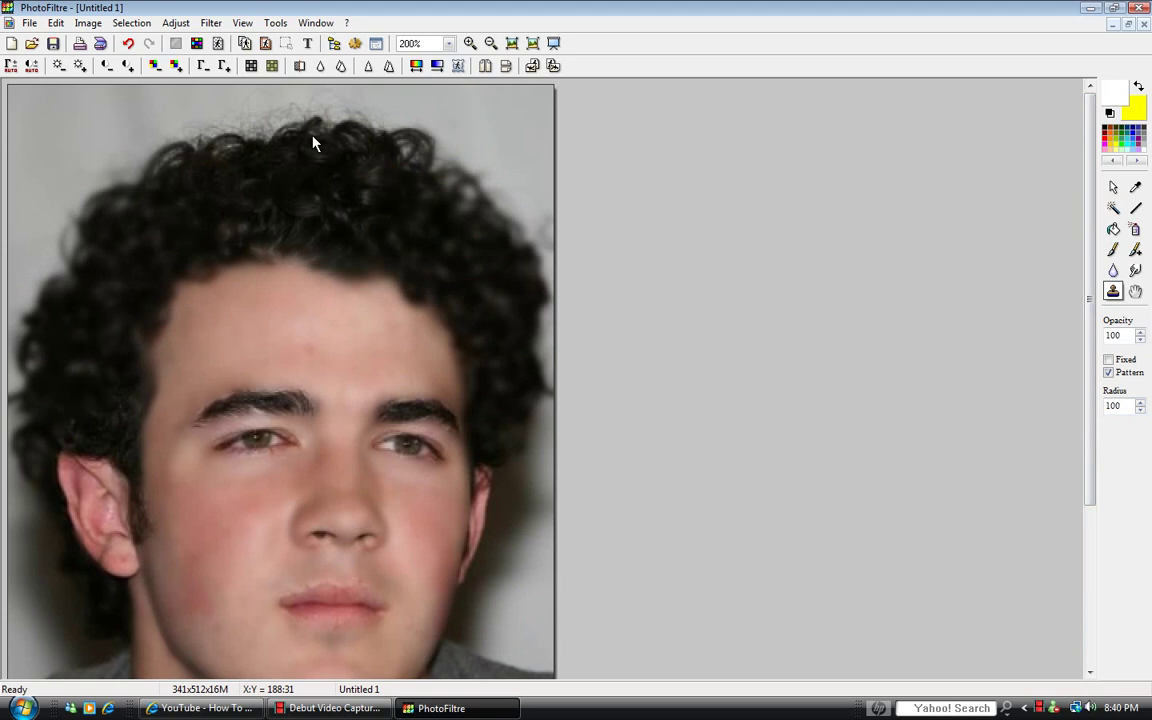
Step: Paint the original curls back along the upper-right hair, undoing the upper-left hair stroke
mouse_move(348, 163)
mouse_down()
mouse_move(352, 182)
mouse_move(470, 170)
mouse_move(502, 198)
mouse_move(573, 358)
mouse_up()
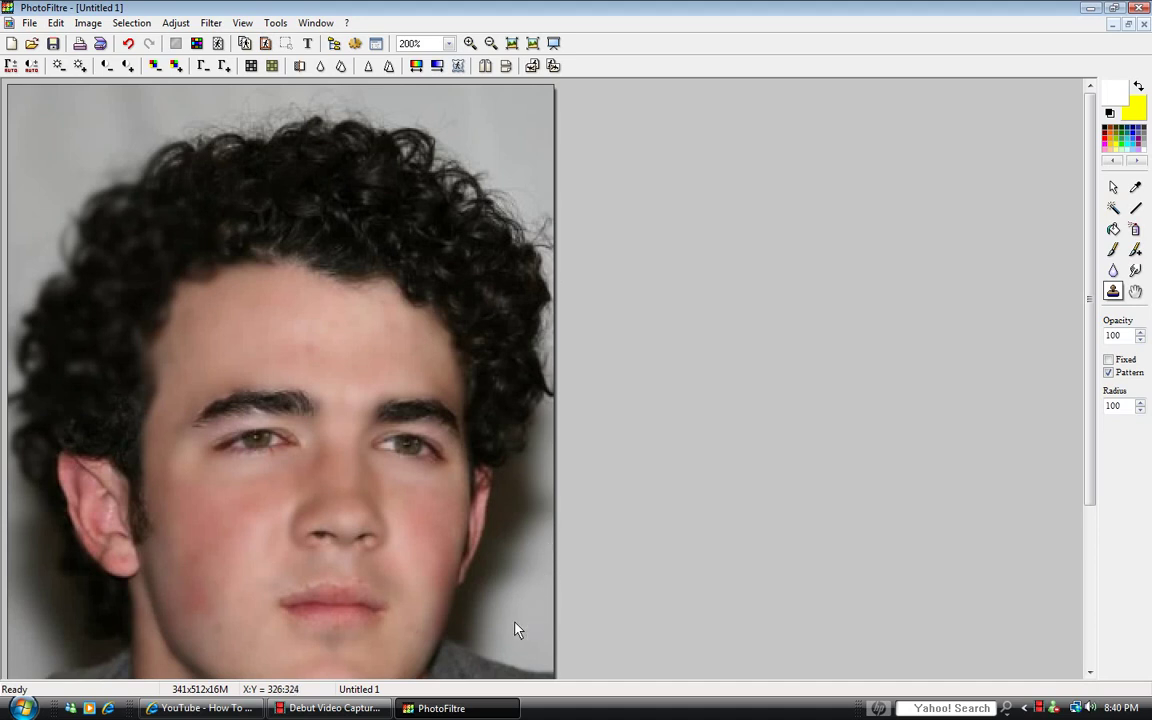
key(ctrl+z)
key(ctrl+y)
mouse_move(190, 121)
mouse_down()
mouse_move(70, 110)
mouse_move(63, 361)
mouse_move(44, 404)
mouse_up()
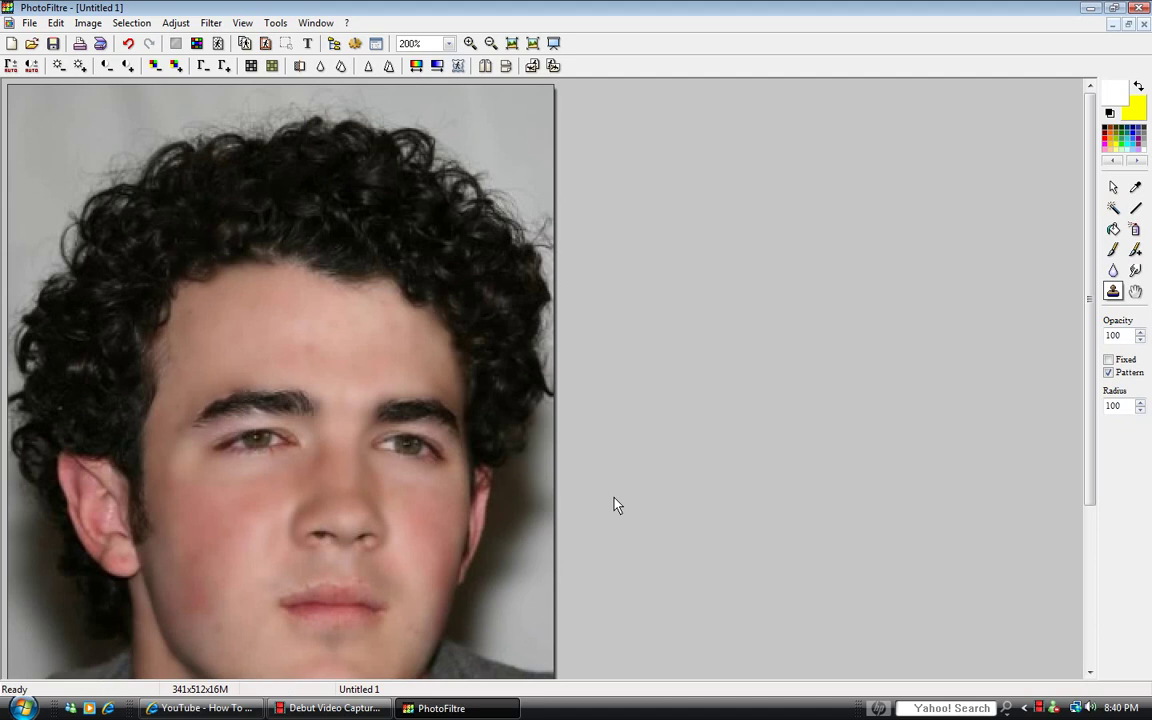
key(ctrl+z)
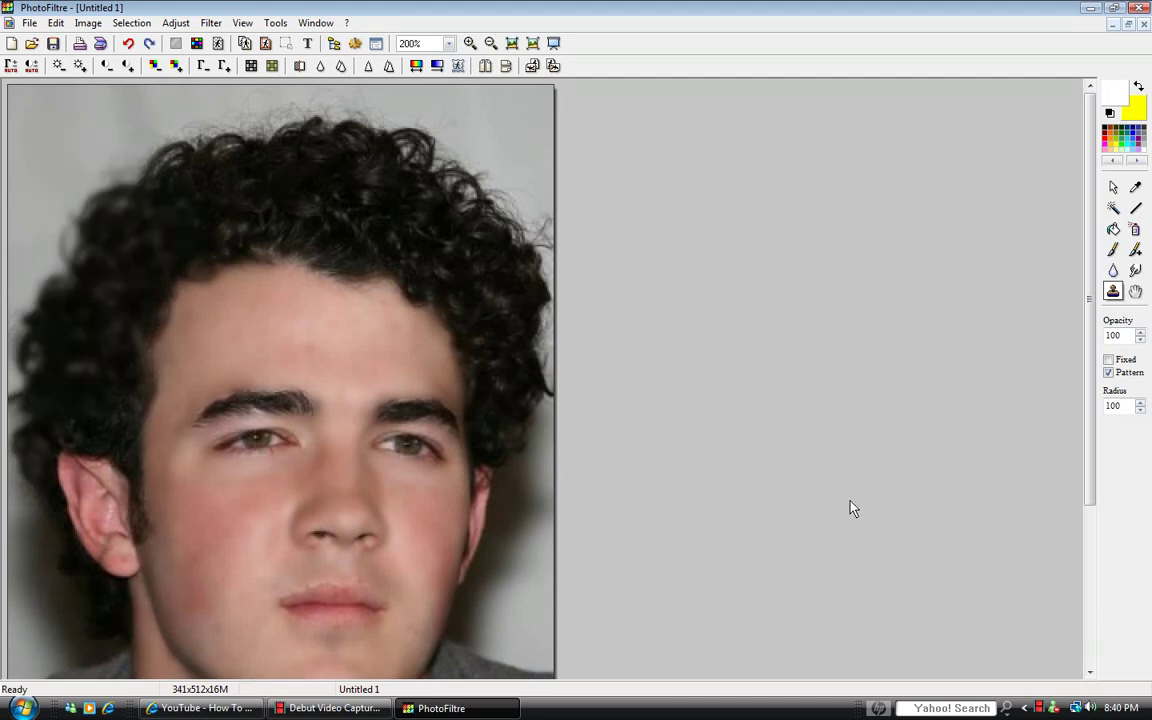
double_click(1115, 405)
text(500)
click(543, 450)
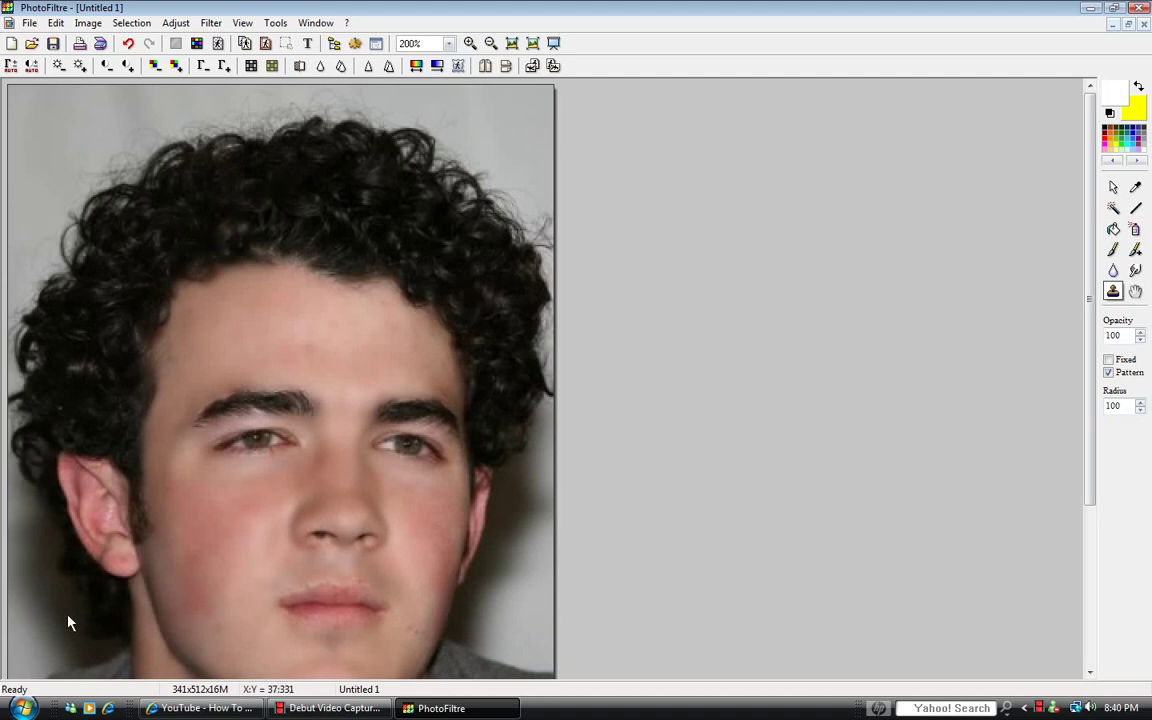
key(minus)
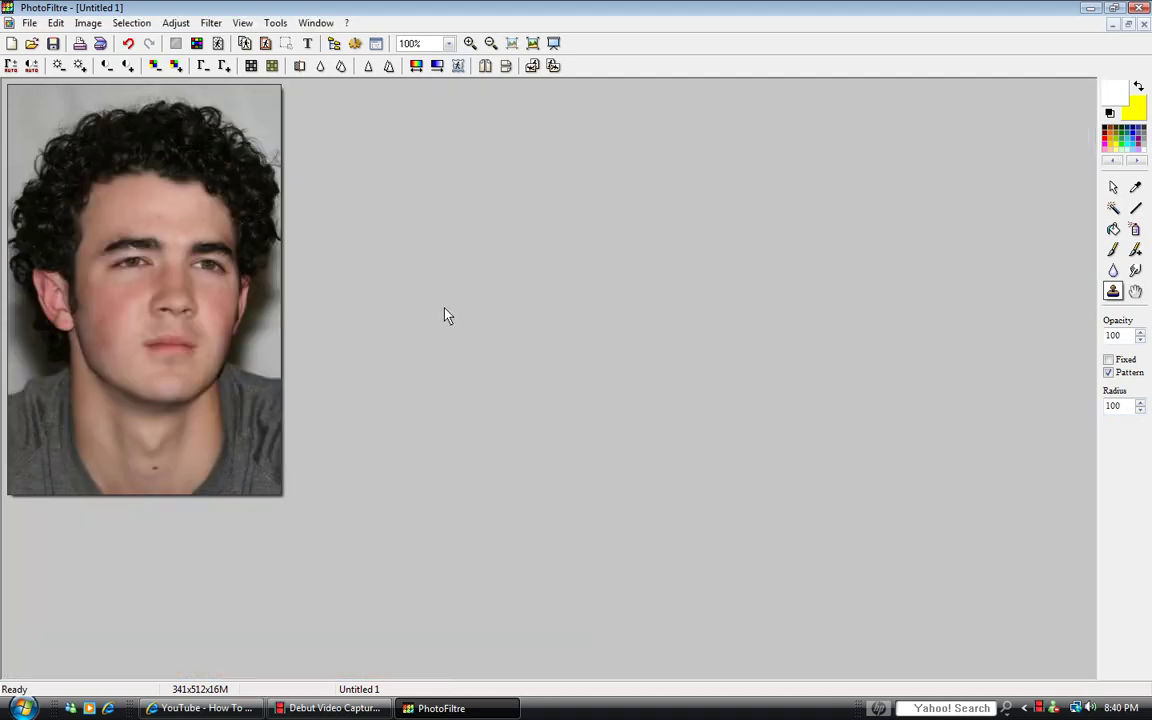
key(plus)
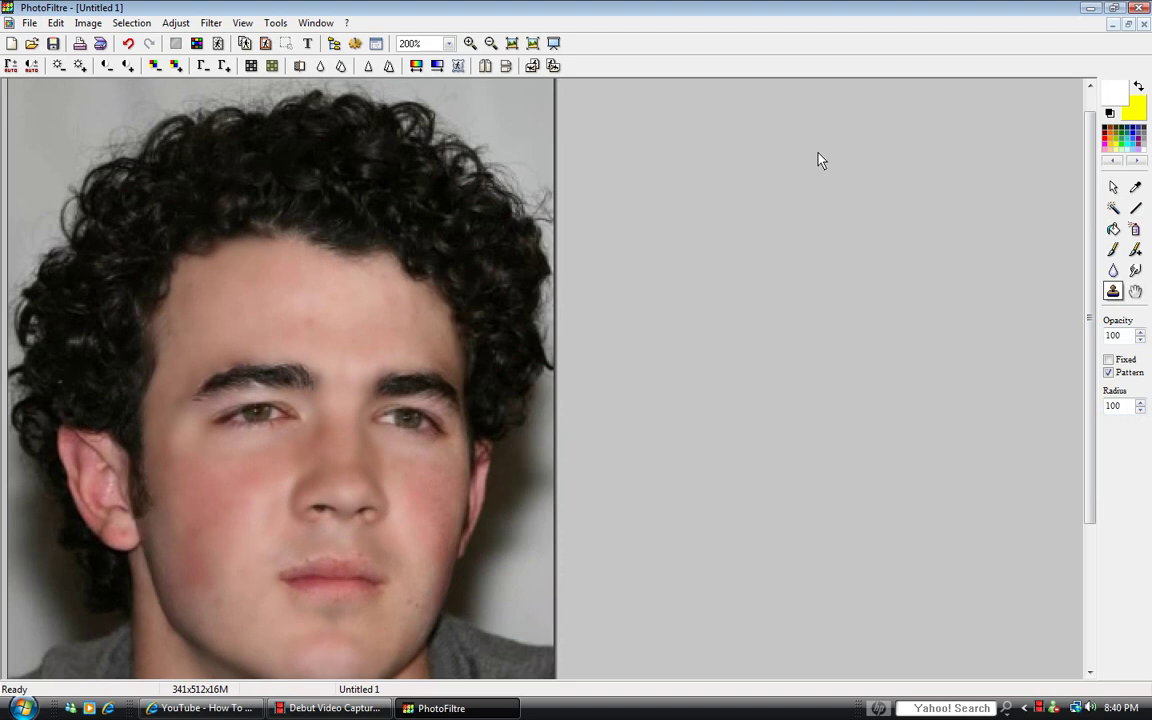
Step: Paste the original portrait as new image Untitled 2, zoom it to 200%, and minimize it
click(56, 22)
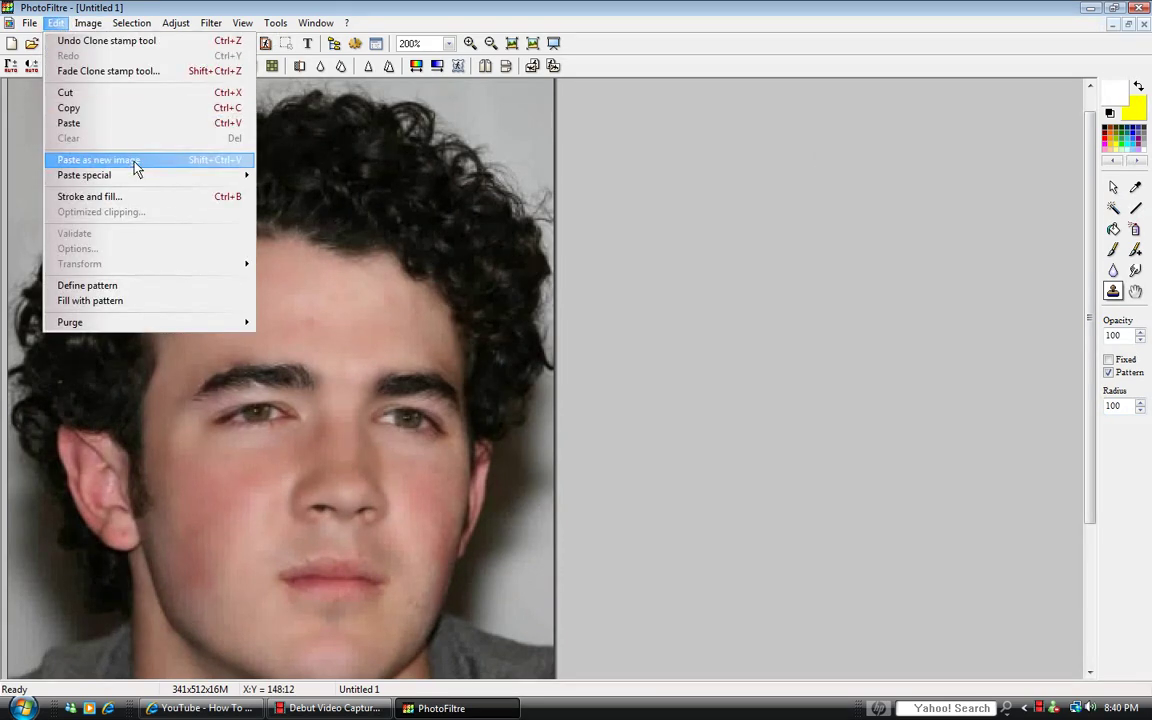
click(83, 166)
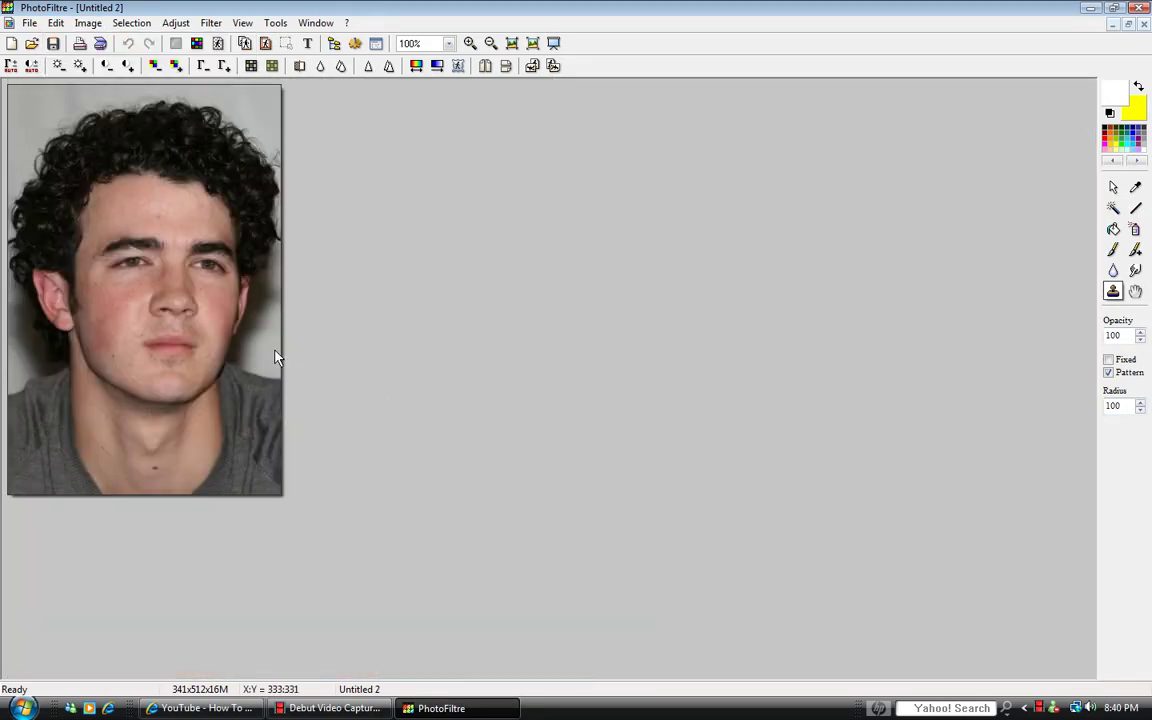
key(plus)
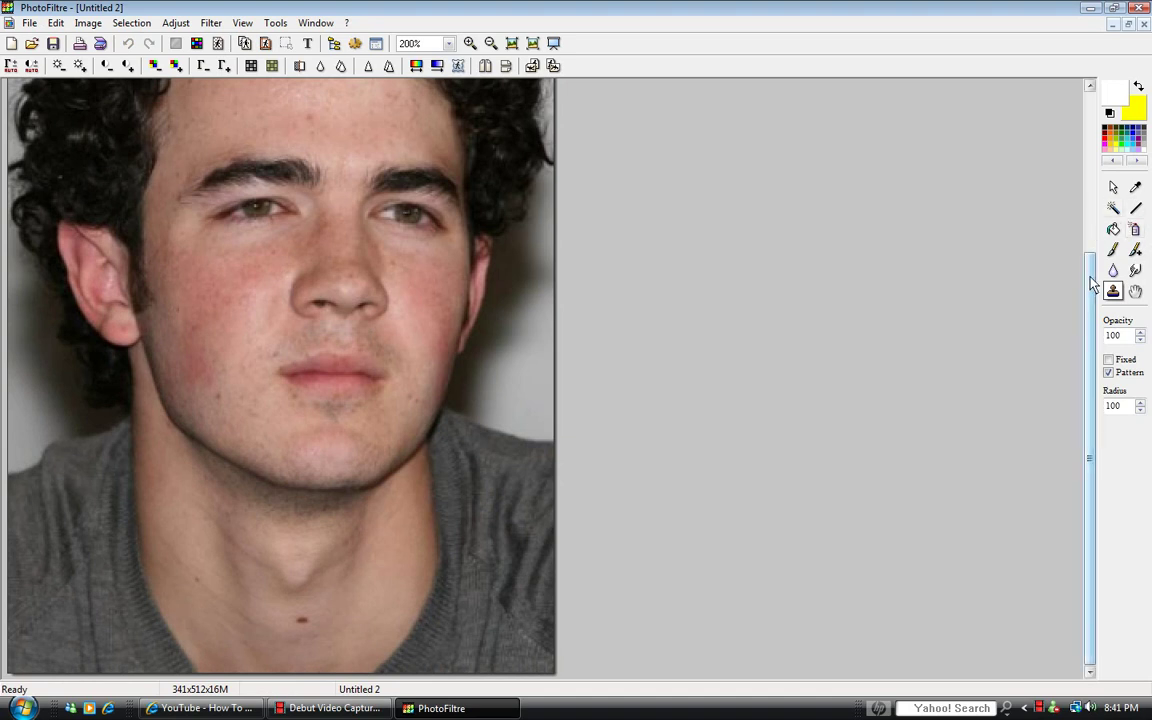
scroll(979, 222, up, 2)
scroll(1070, 224, up, 5)
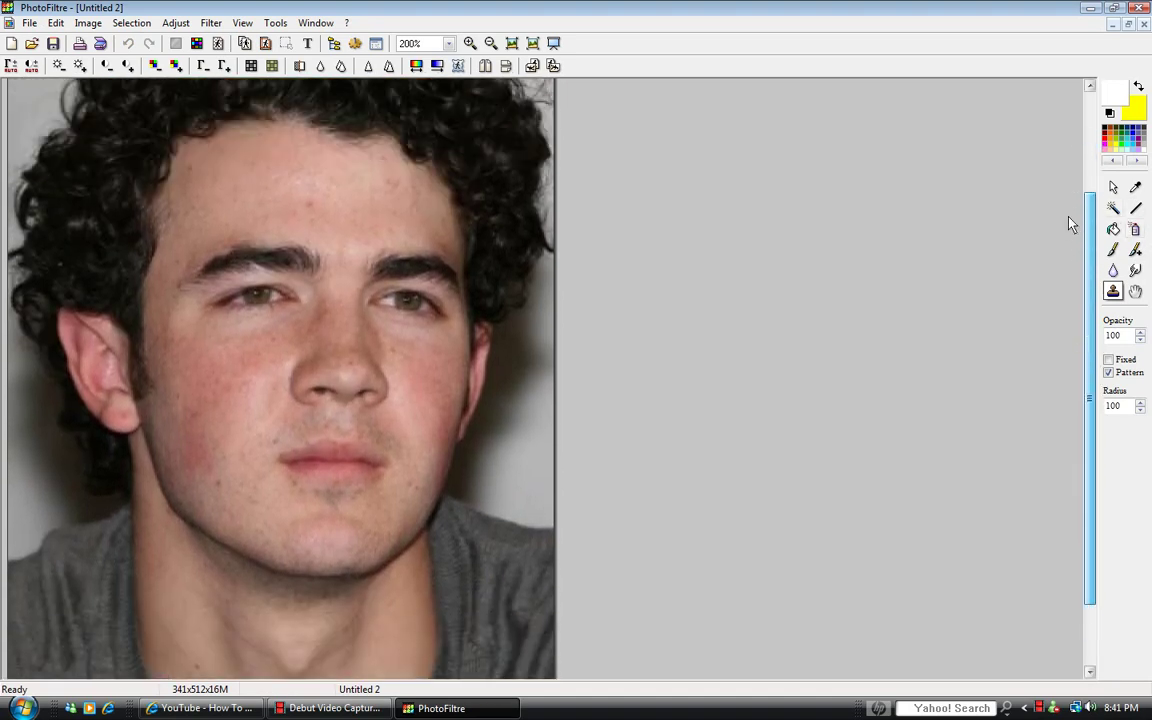
click(1112, 23)
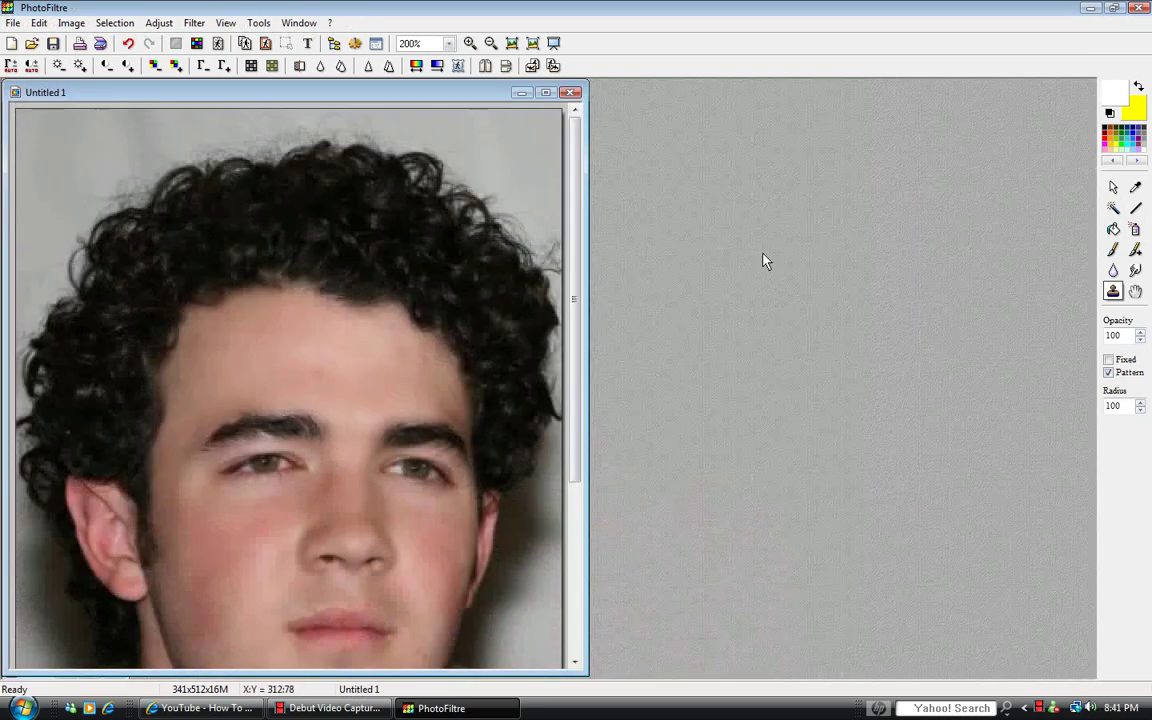
Step: Restore Untitled 1 to a floating window and move it toward the centre
click(545, 92)
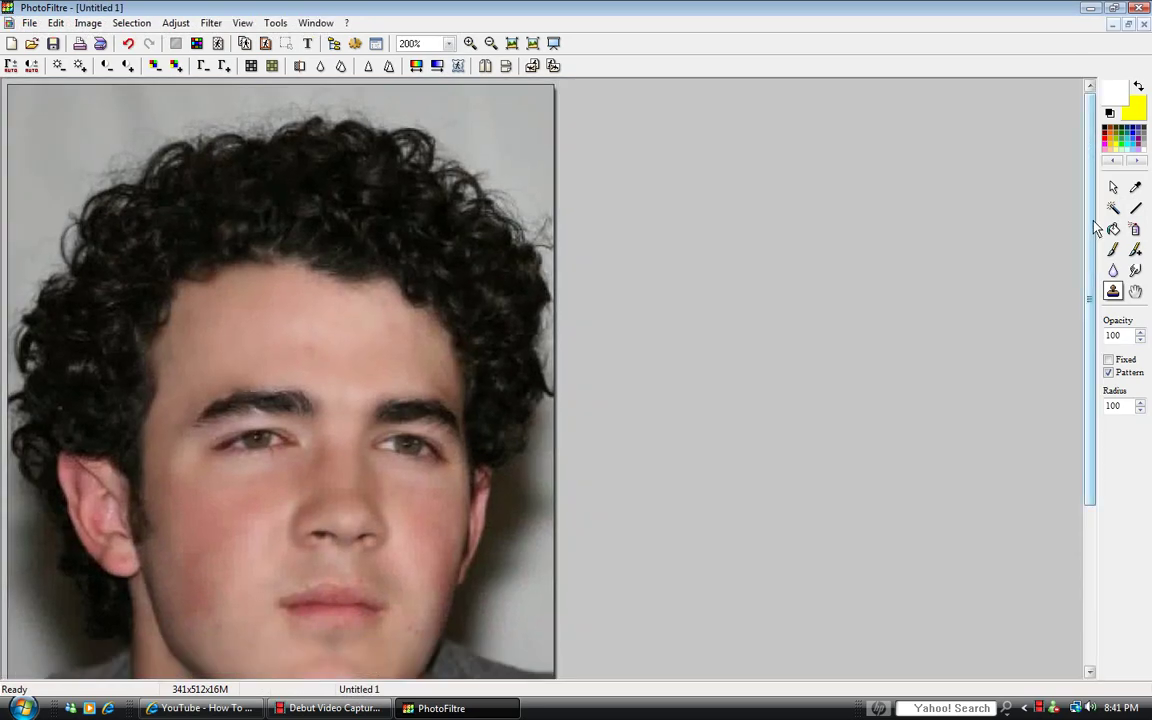
scroll(1093, 226, down, 3)
click(1128, 23)
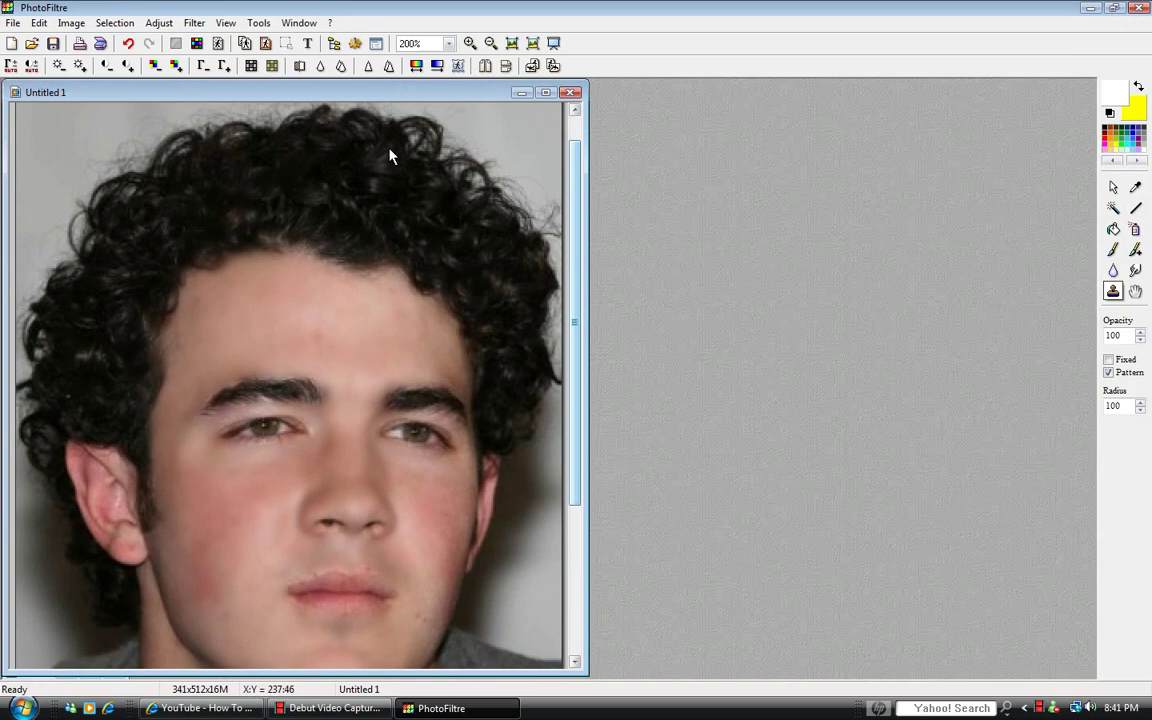
drag(420, 94, 775, 86)
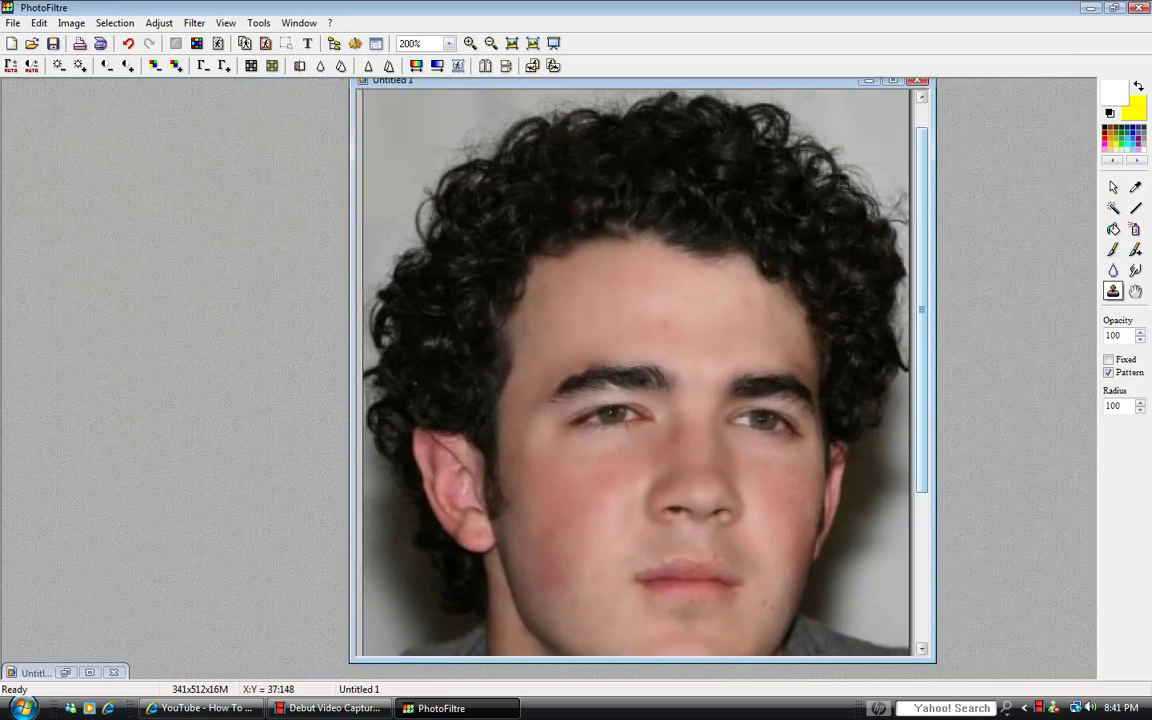
Step: Float Untitled 2 at the upper left and bring Untitled 1 forward beside it
click(66, 672)
click(1130, 25)
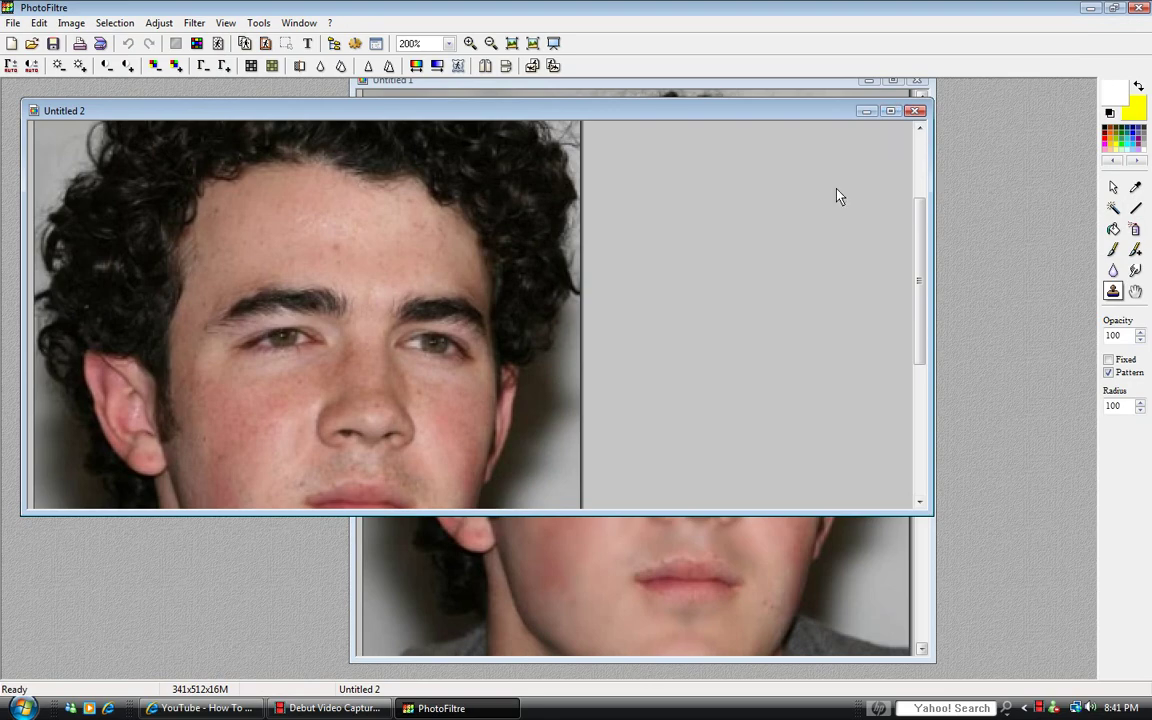
scroll(835, 197, up, 2)
scroll(760, 235, down, 3)
scroll(700, 258, up, 1)
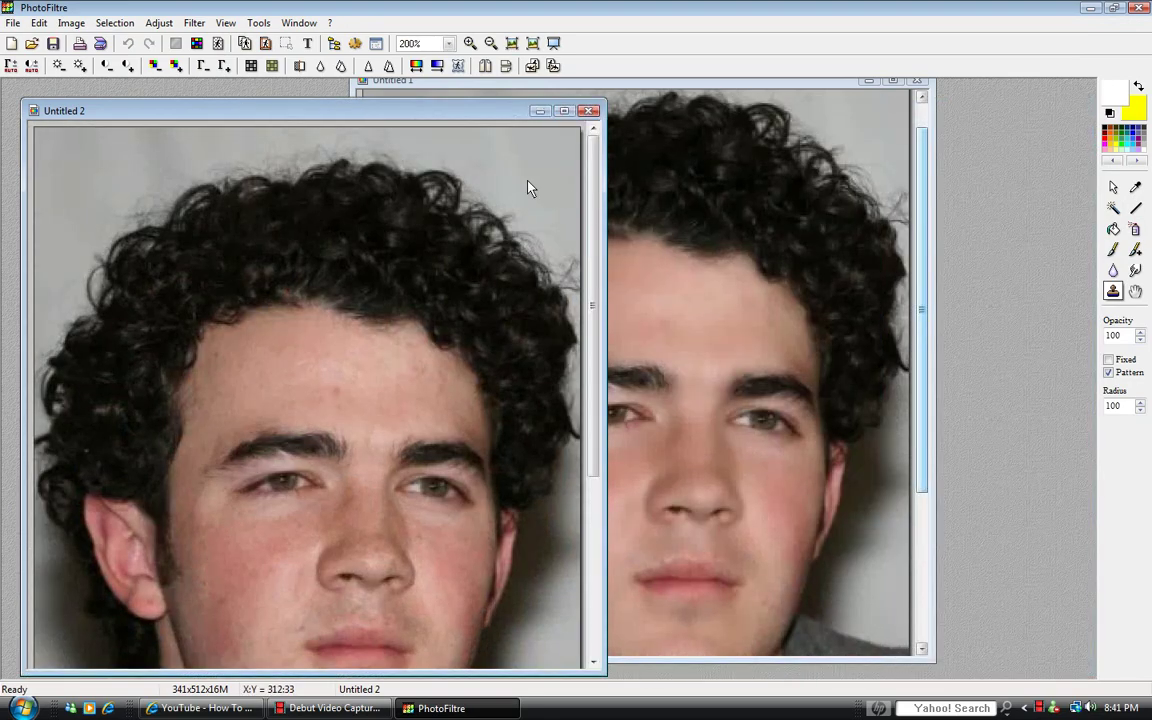
drag(458, 116, 401, 95)
scroll(410, 253, up, 1)
scroll(408, 255, down, 1)
drag(537, 285, 537, 333)
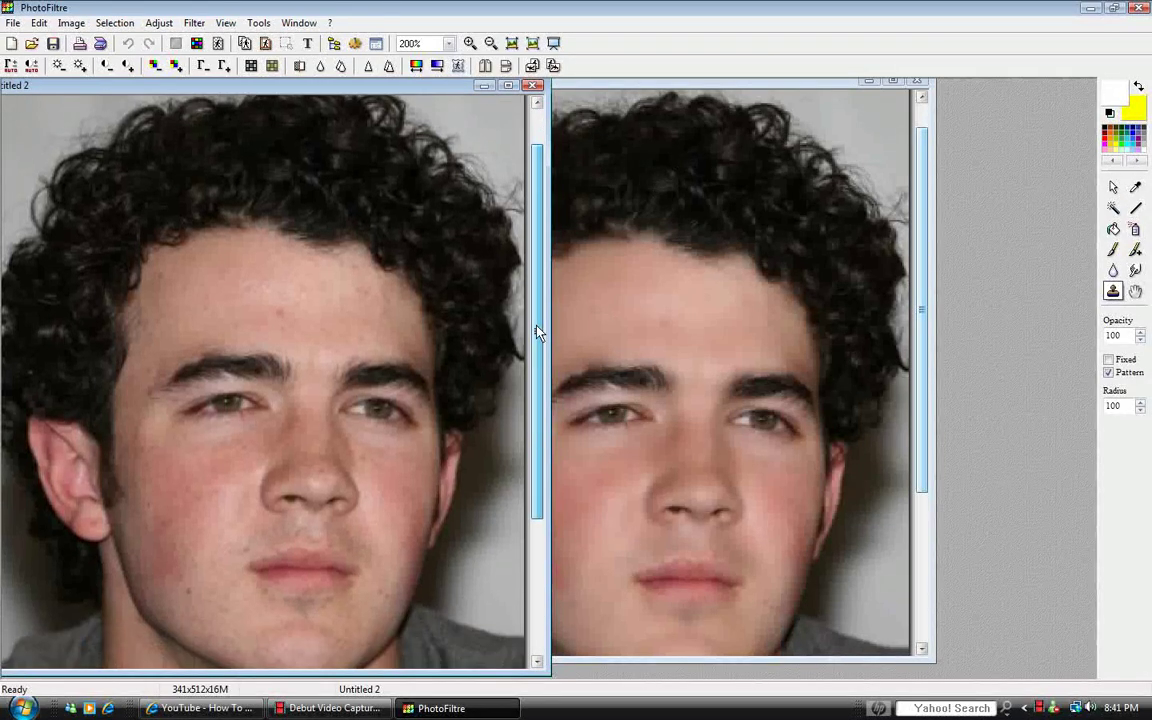
click(742, 86)
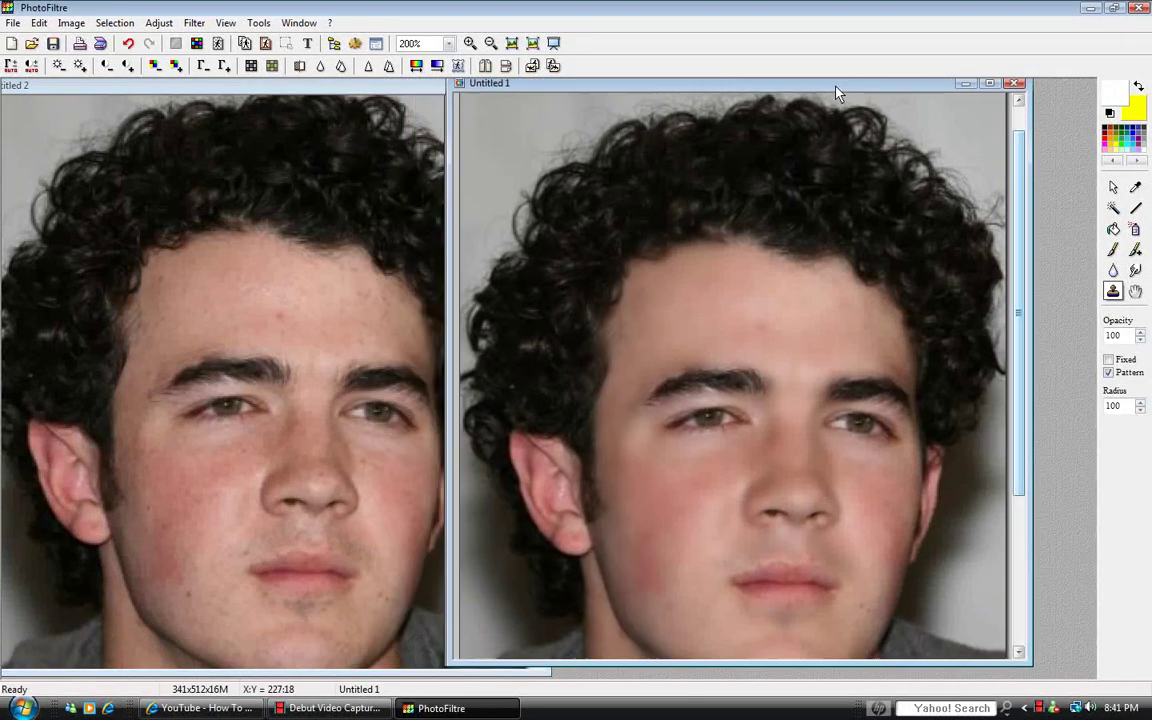